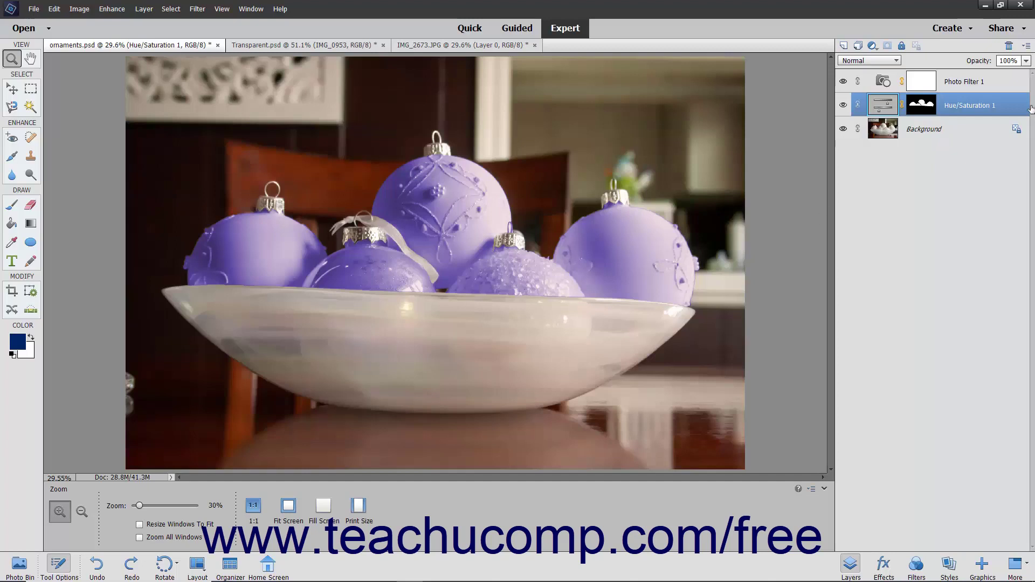
Try the Wow-Plastic Purple style on the Hue/Saturation 1 layer, then undo it
click(1012, 107)
click(252, 9)
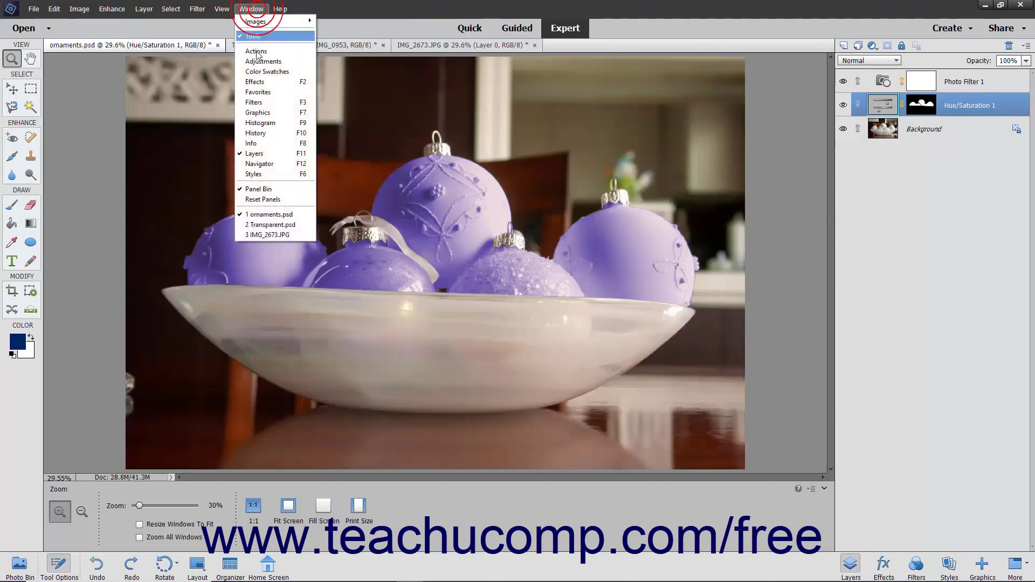
click(272, 175)
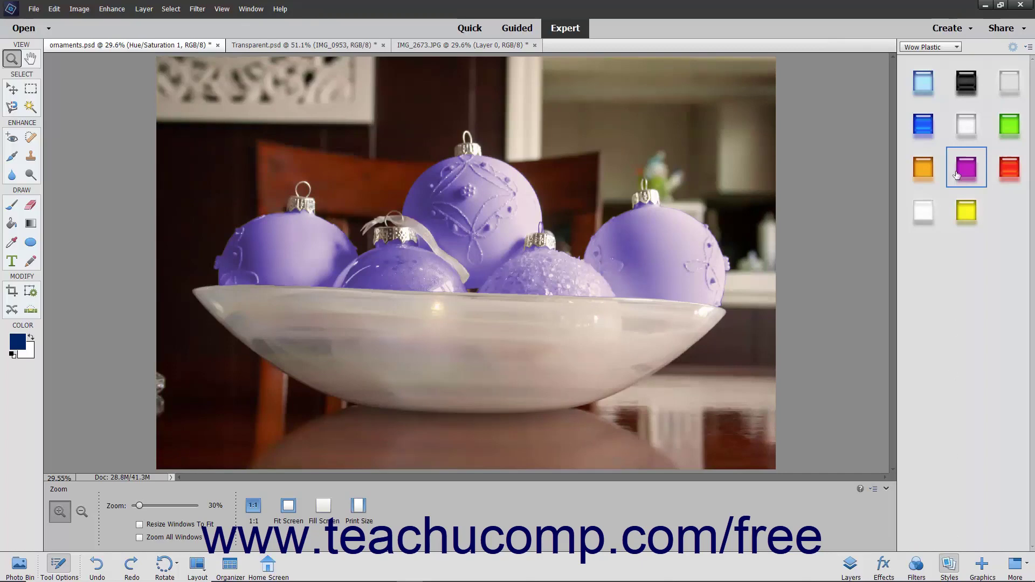
click(944, 48)
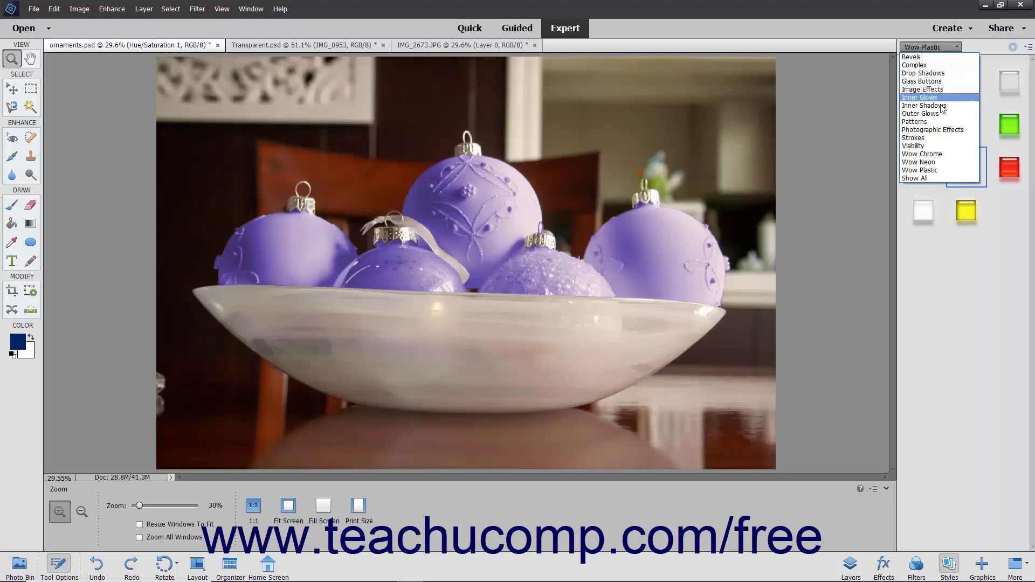
click(926, 170)
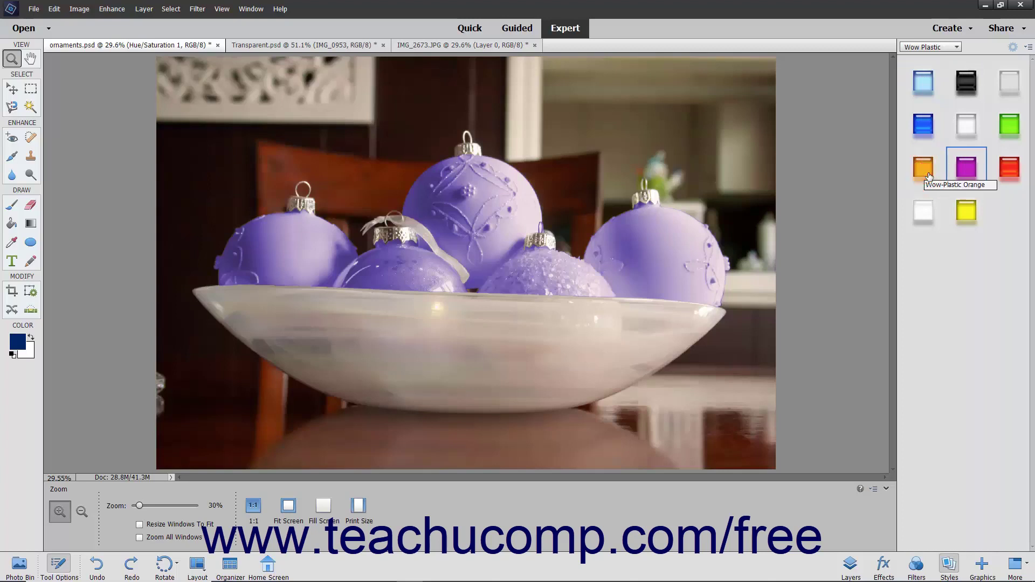
click(962, 171)
key(ctrl+z)
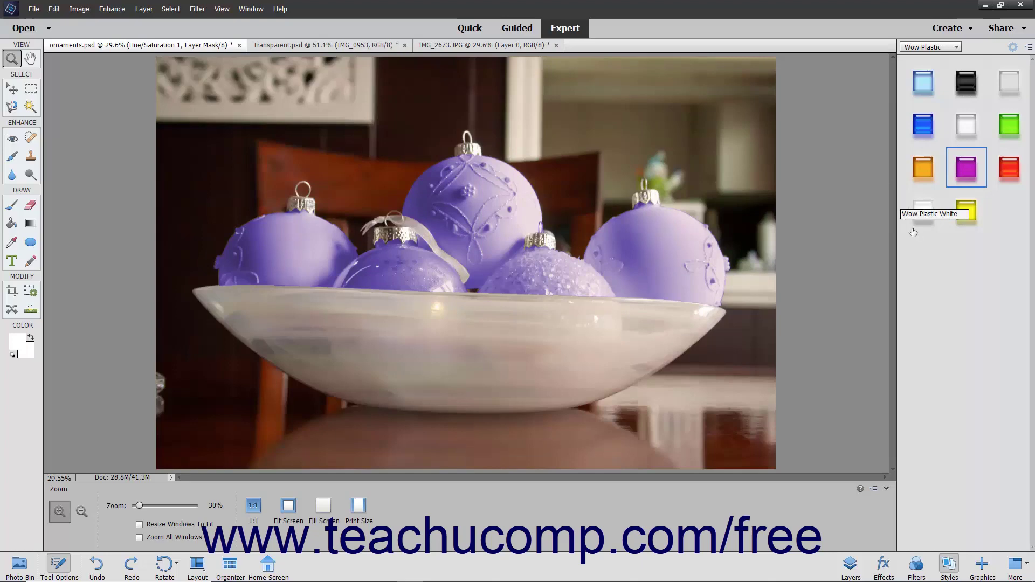
Give the Hue/Saturation 1 layer an inner glow of 32 px size through Style Settings
click(851, 565)
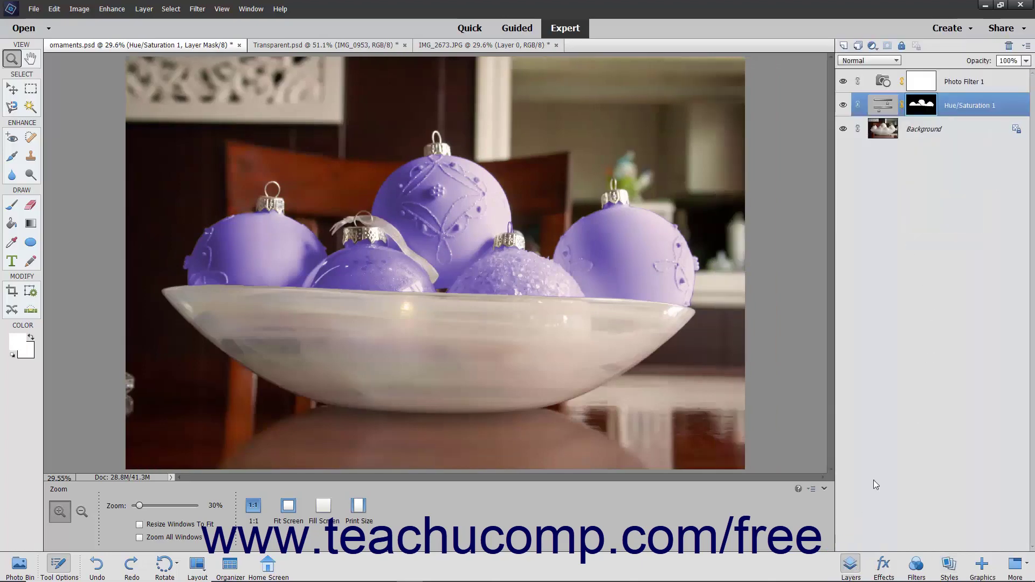
click(1010, 105)
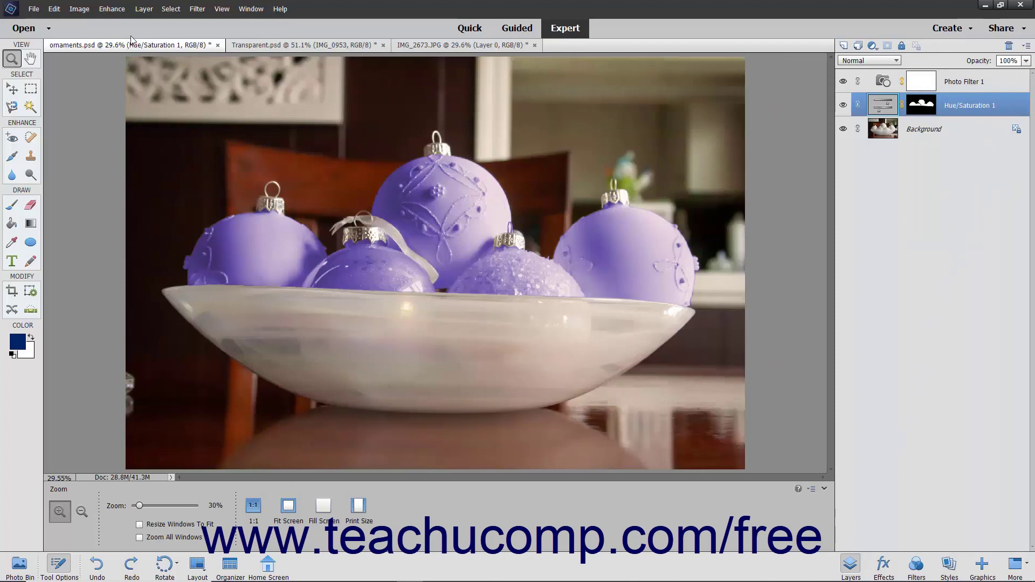
click(144, 8)
mouse_move(169, 71)
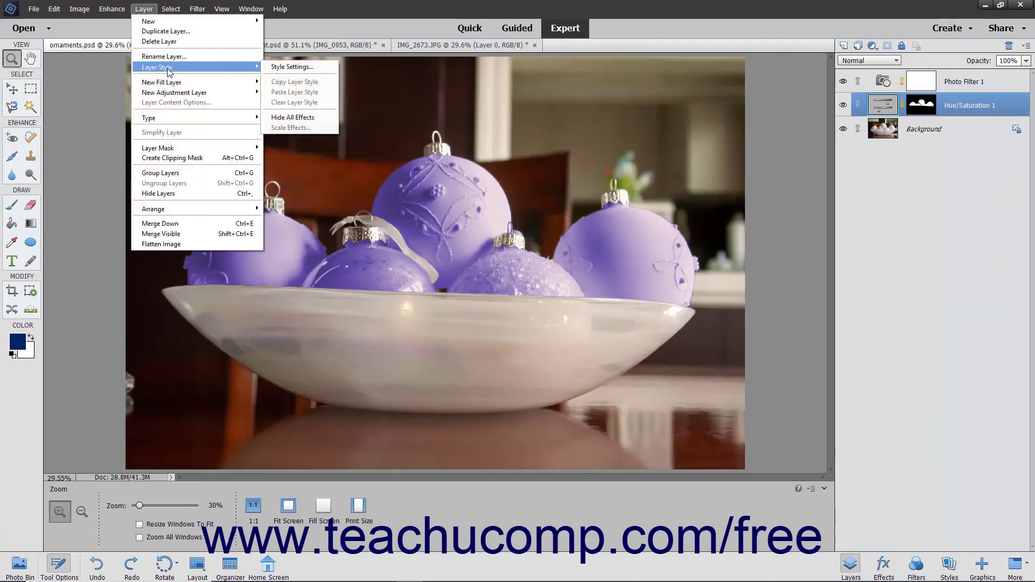
click(286, 67)
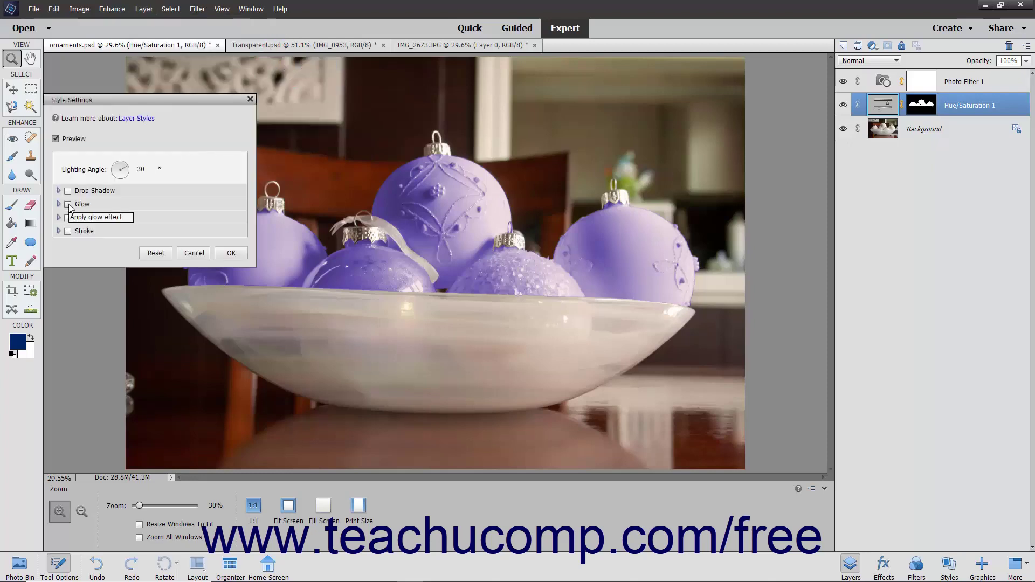
click(69, 205)
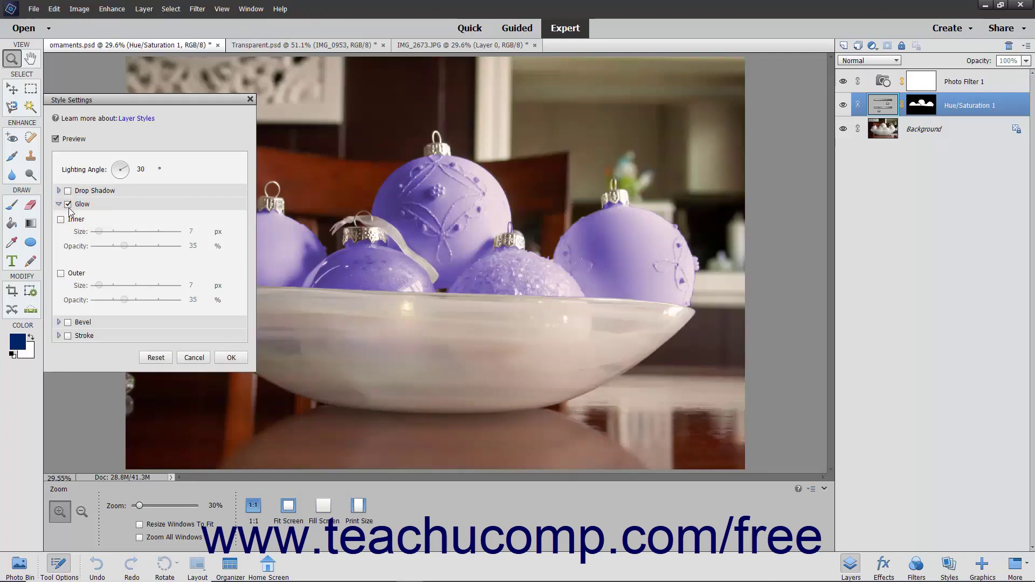
click(60, 219)
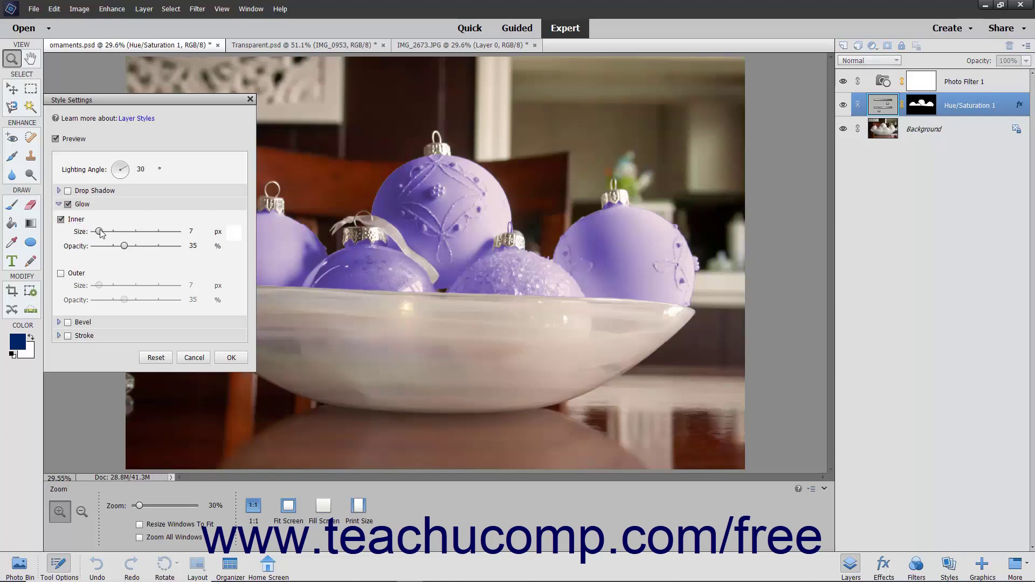
drag(99, 231, 105, 233)
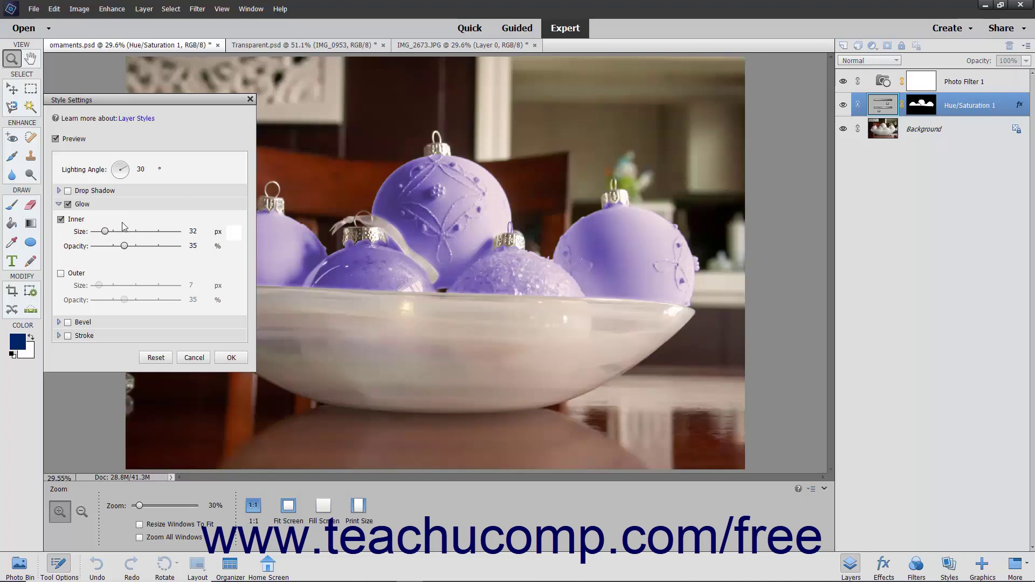
click(230, 358)
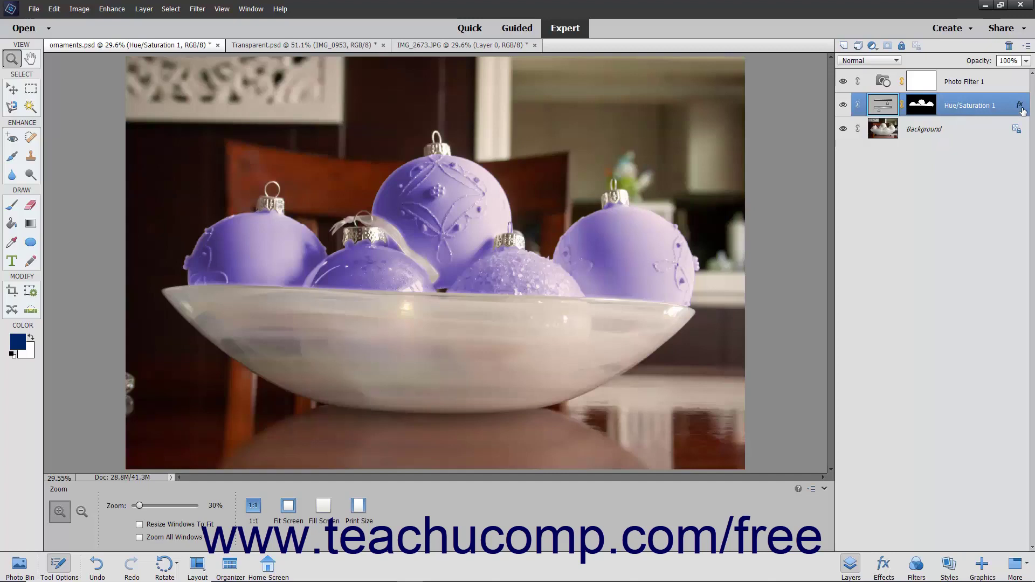
Lower the Hue/Saturation 1 inner glow opacity to 31%, keeping the 32 px size
double_click(1020, 107)
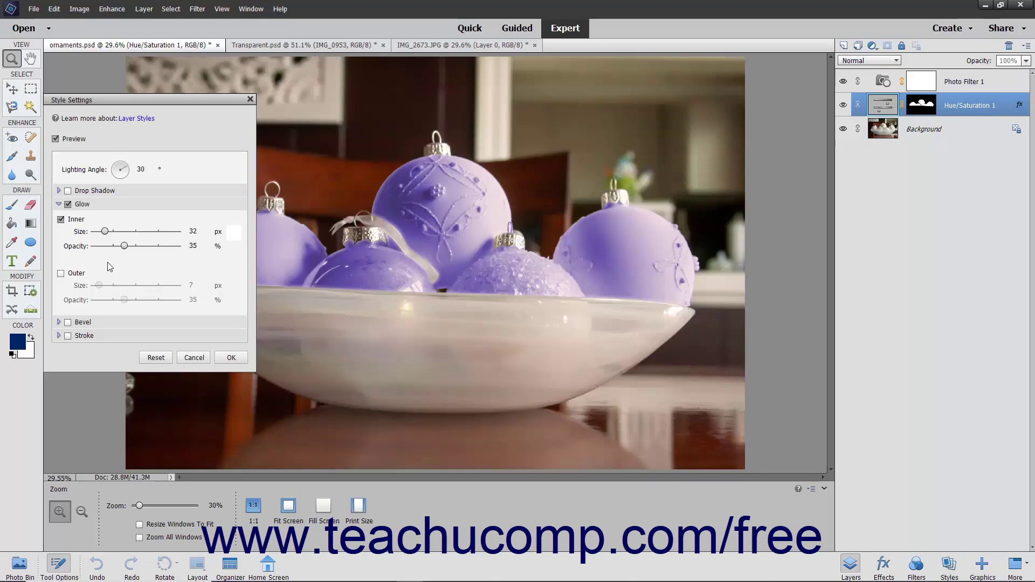
drag(124, 246, 120, 246)
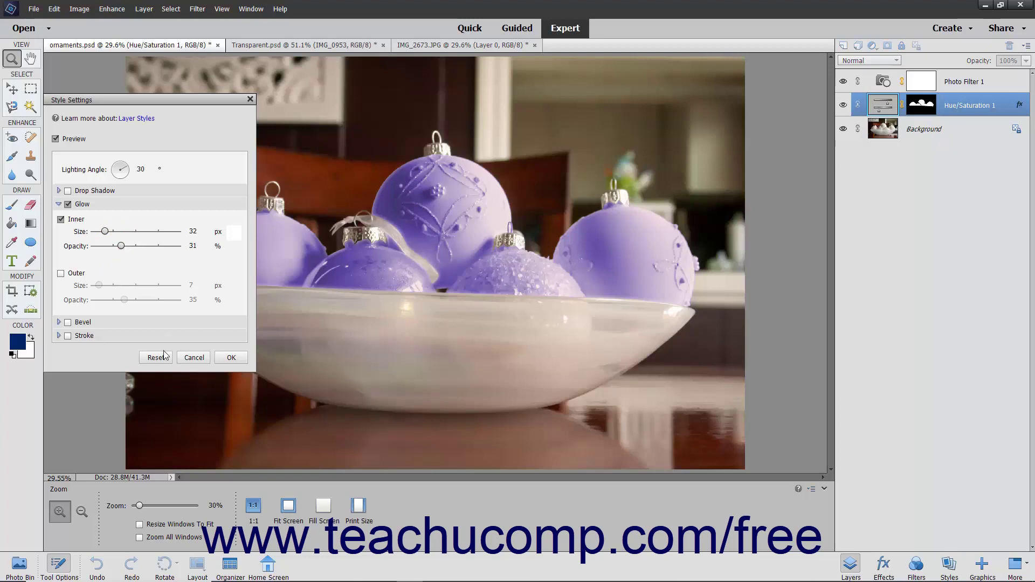
click(237, 360)
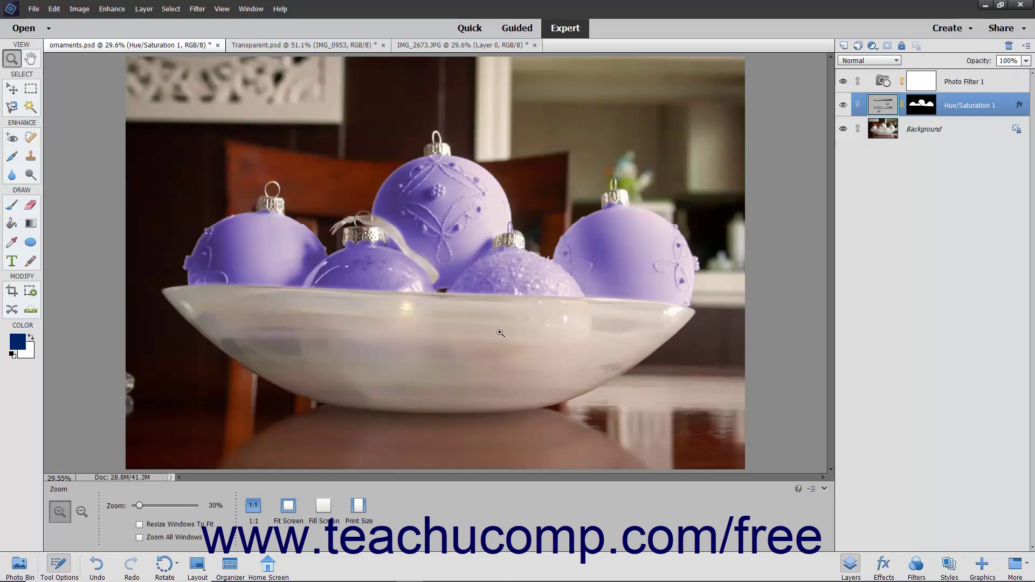
Copy the Hue/Saturation 1 layer style and paste it onto IMG_0953 in Transparent.psd
click(150, 11)
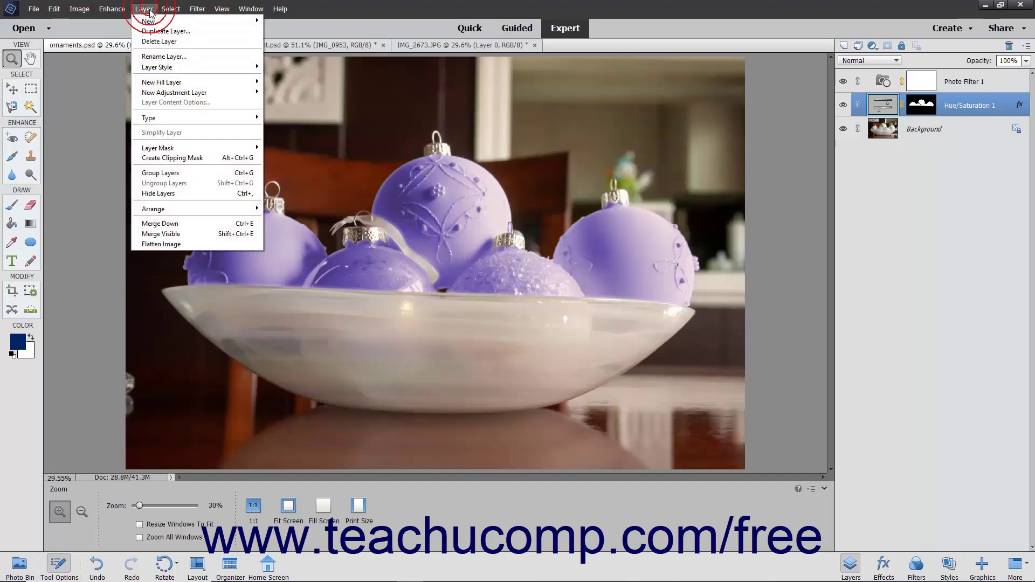
mouse_move(164, 71)
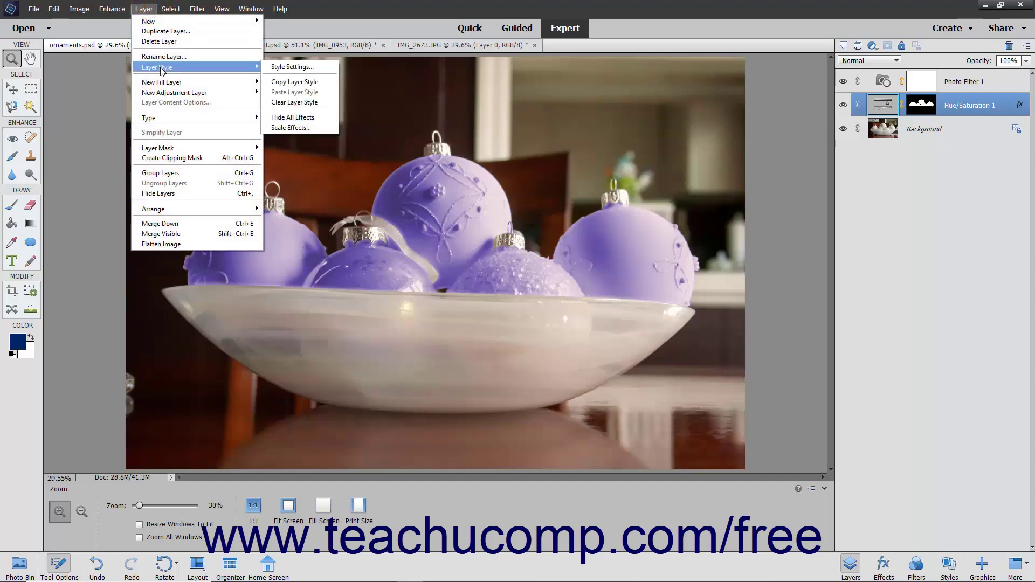
click(295, 83)
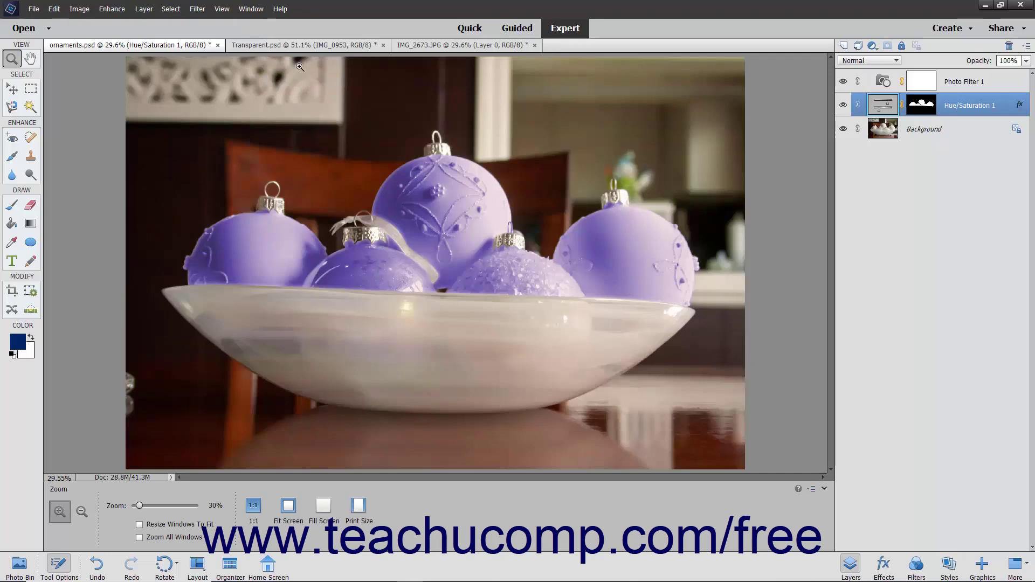
click(340, 46)
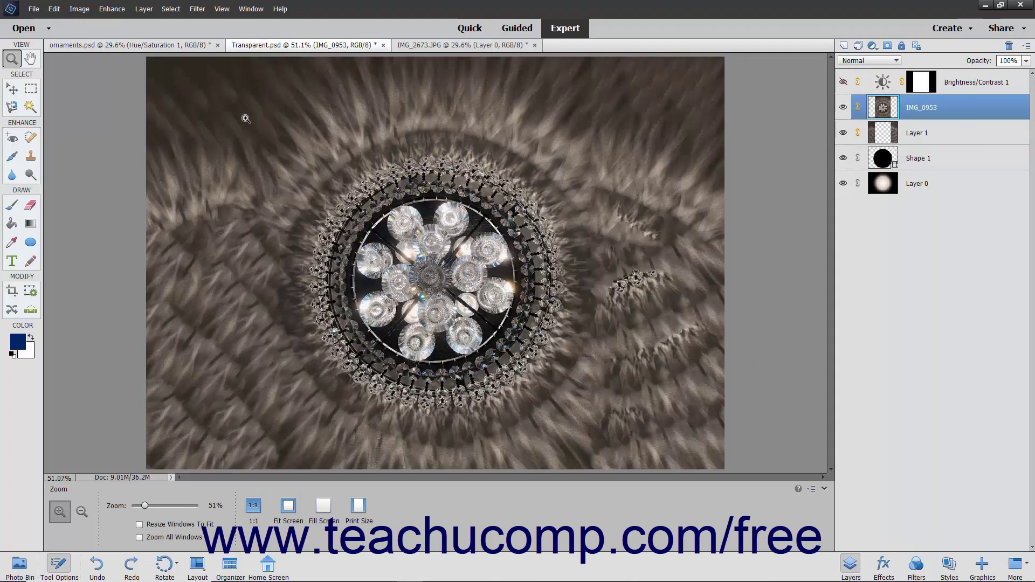
click(144, 9)
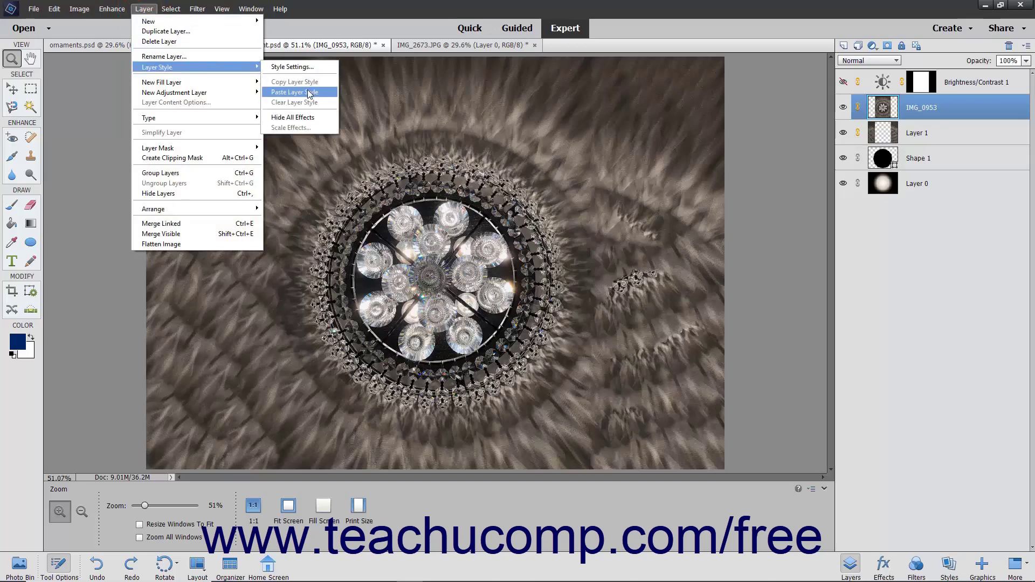
click(310, 94)
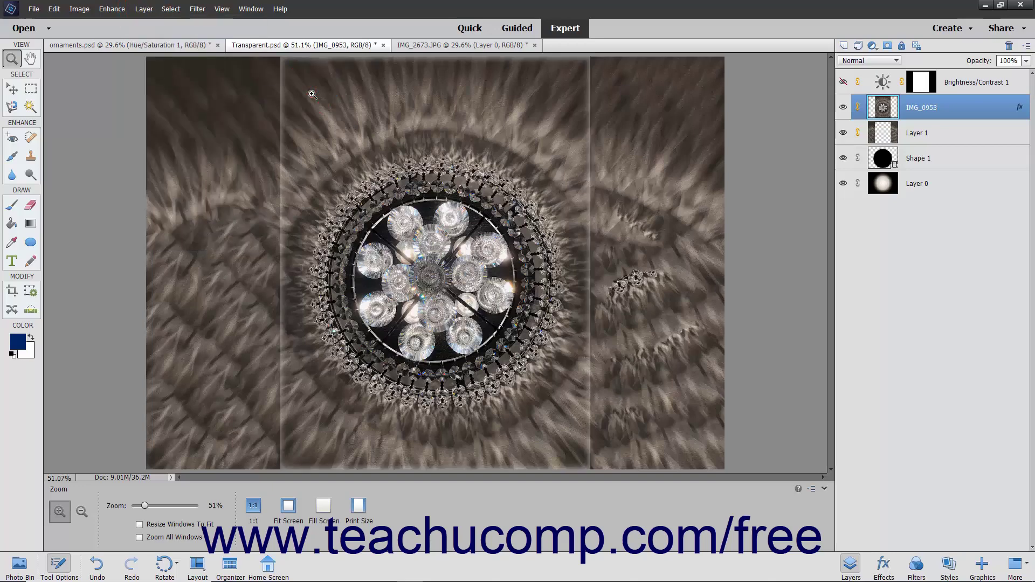
Back in ornaments.psd, hide all effects on the Hue/Saturation 1 layer
click(179, 47)
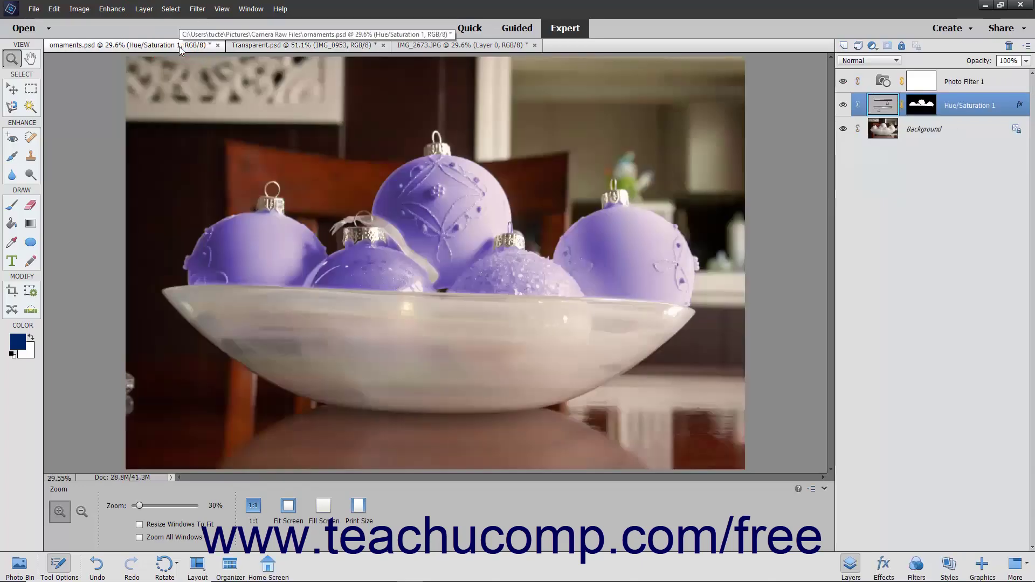
click(144, 8)
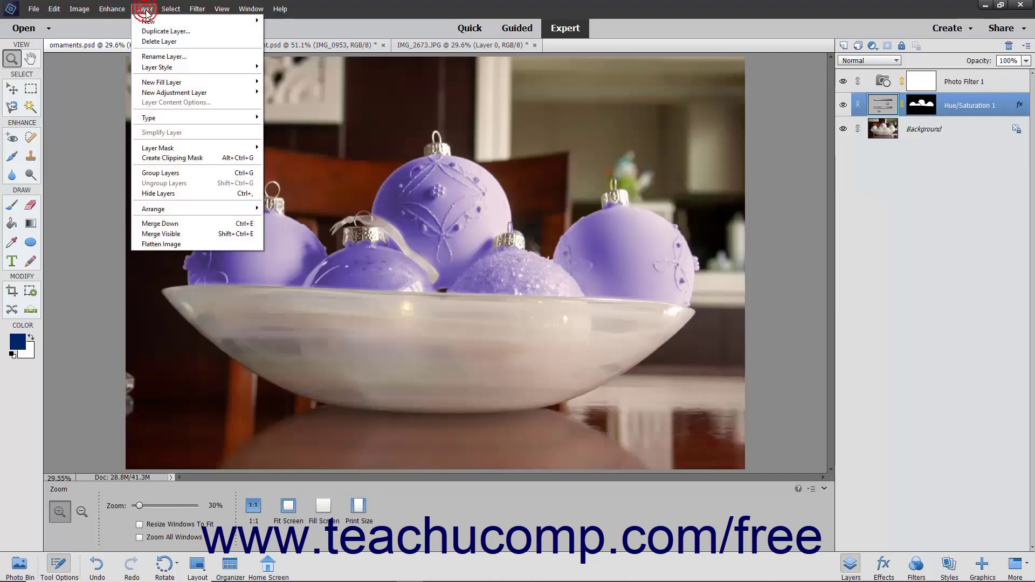
mouse_move(168, 68)
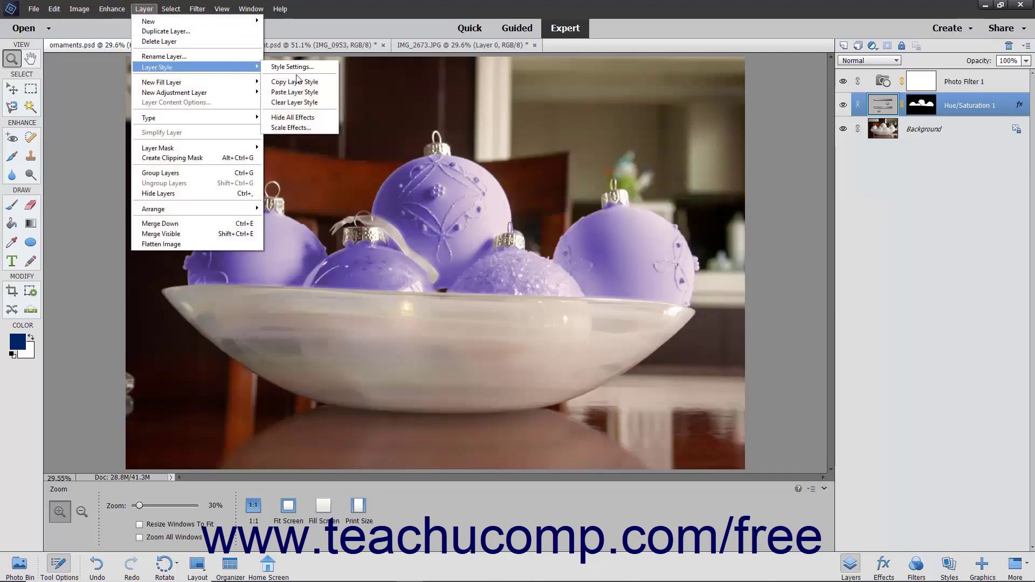
click(309, 118)
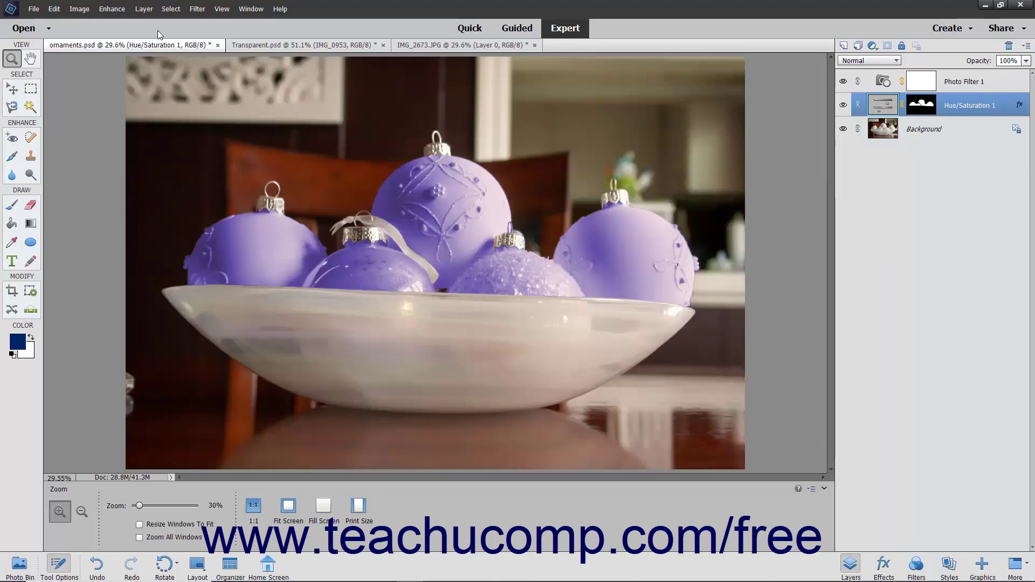
Show all of the Hue/Saturation 1 layer's effects again
click(144, 8)
mouse_move(175, 66)
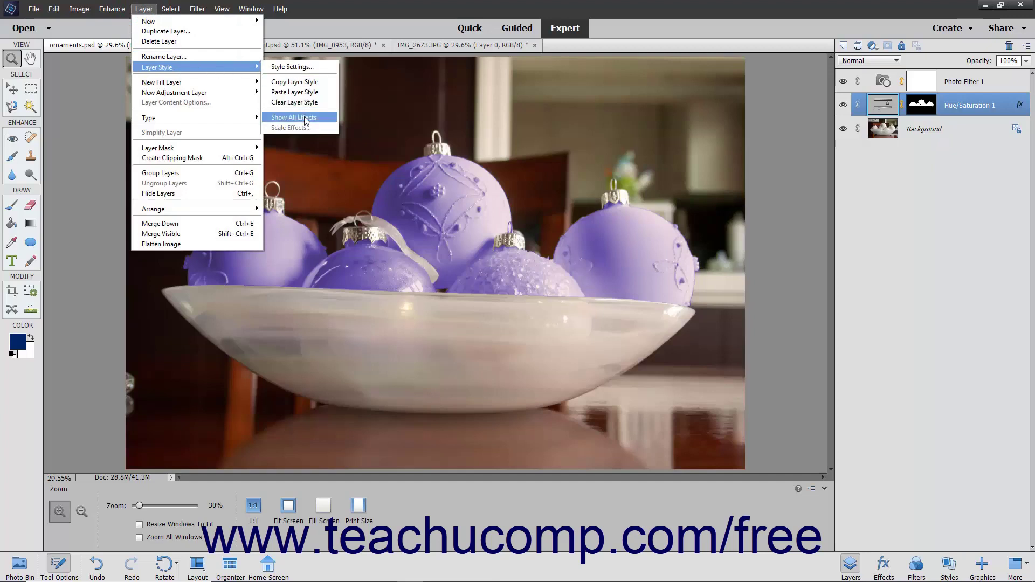
click(306, 118)
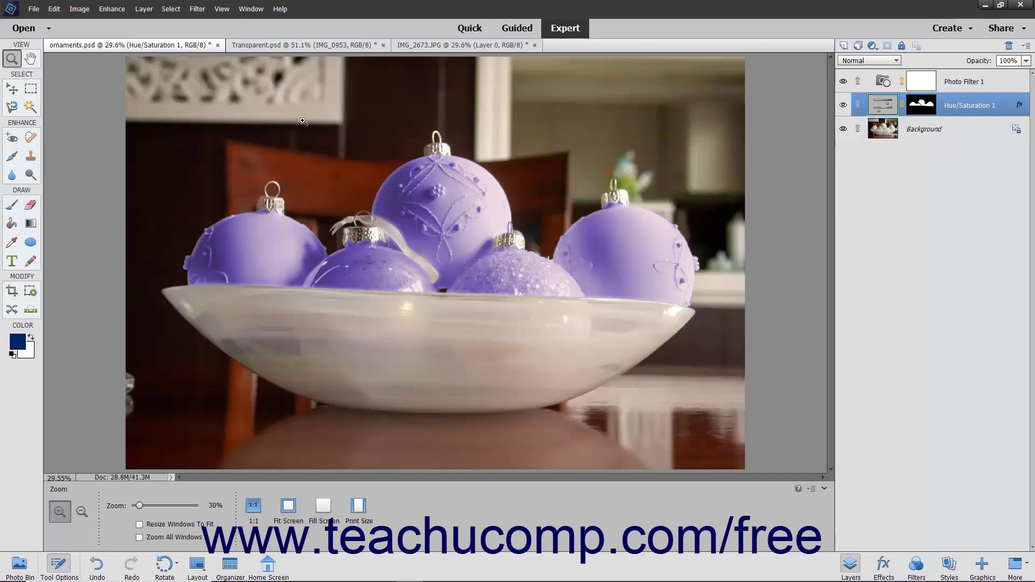
click(144, 9)
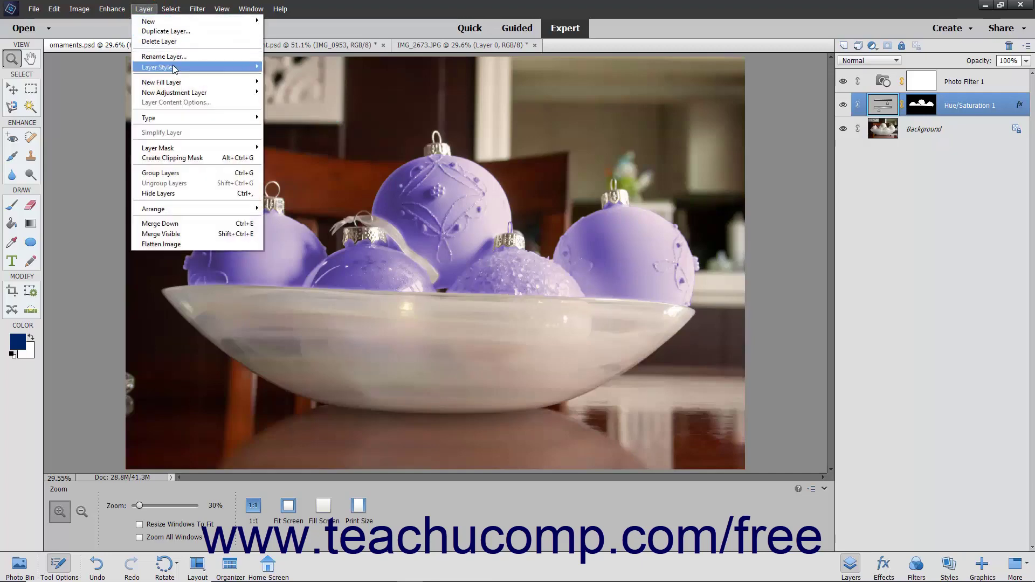
mouse_move(179, 66)
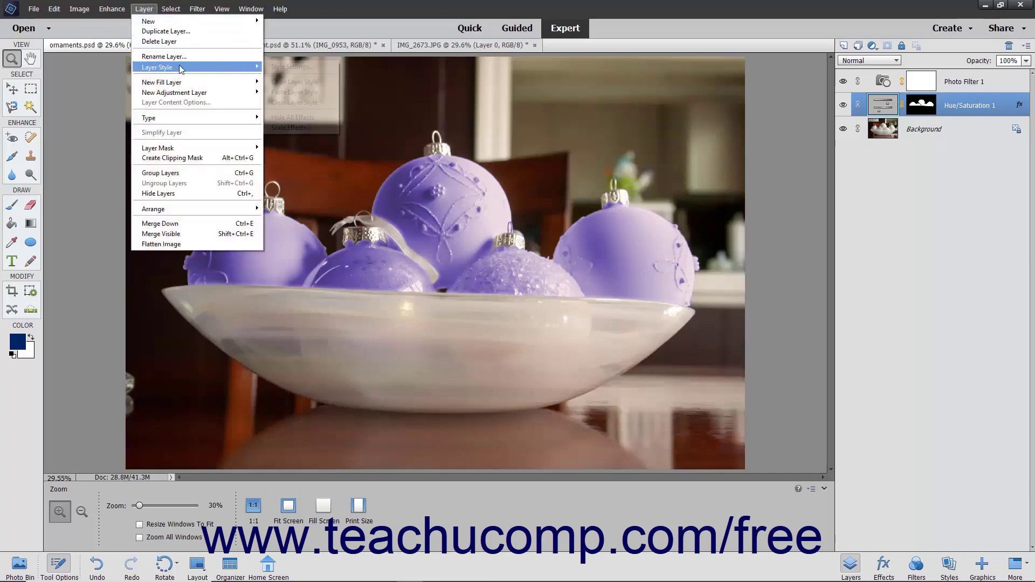
Set Scale Layer Effects to 150% for the Hue/Saturation 1 layer
click(290, 128)
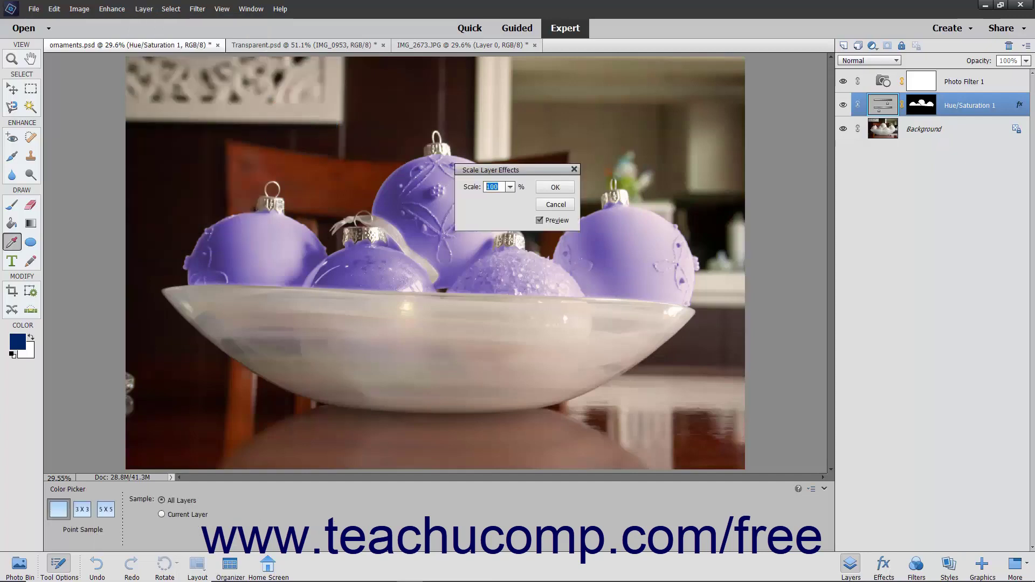
text(150)
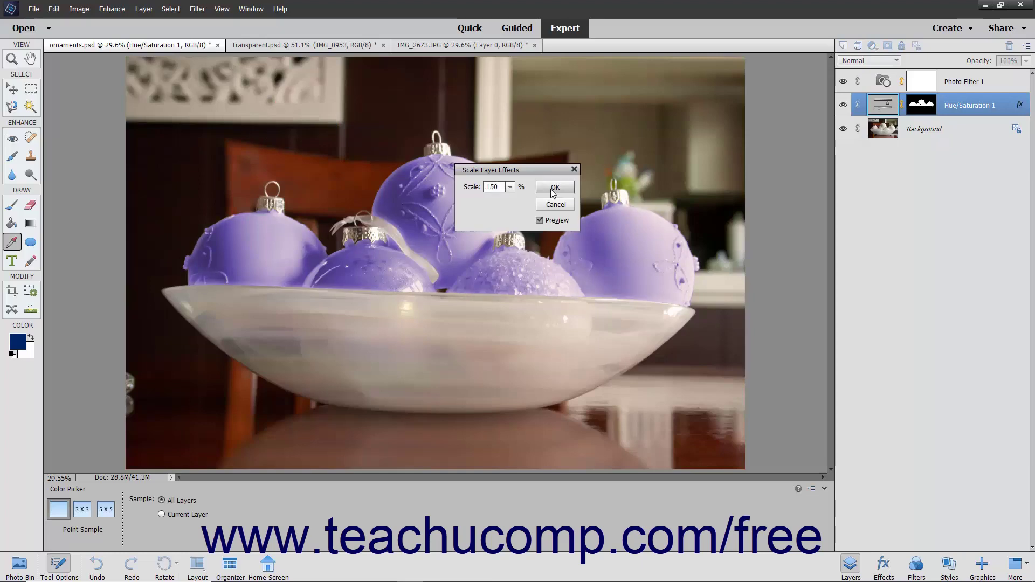